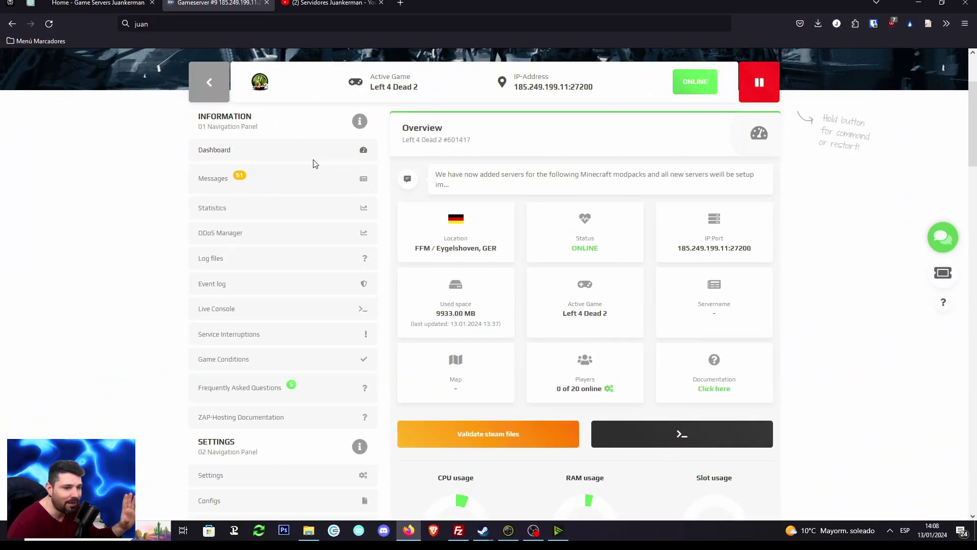
Show the juankerman.com home page and highlight the text about the 20 % discount.
left_click(97, 3)
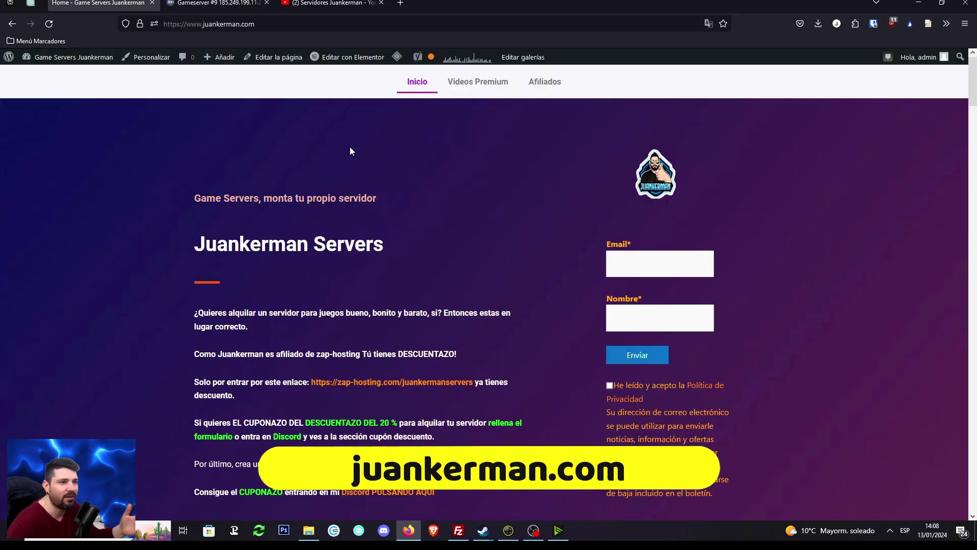
left_click_drag(288, 423, 438, 418)
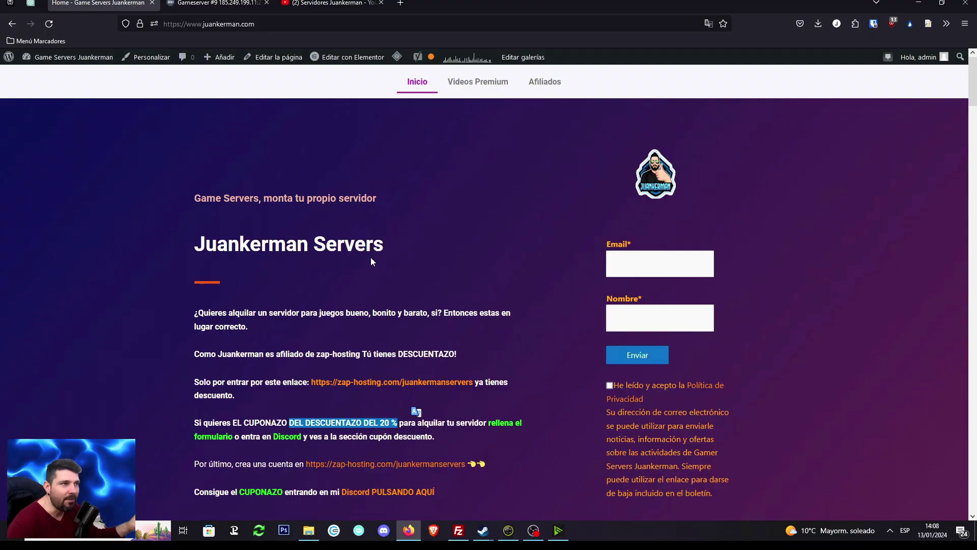
Return to the Left 4 Dead 2 gameserver dashboard, stop the server and start it again.
left_click(255, 4)
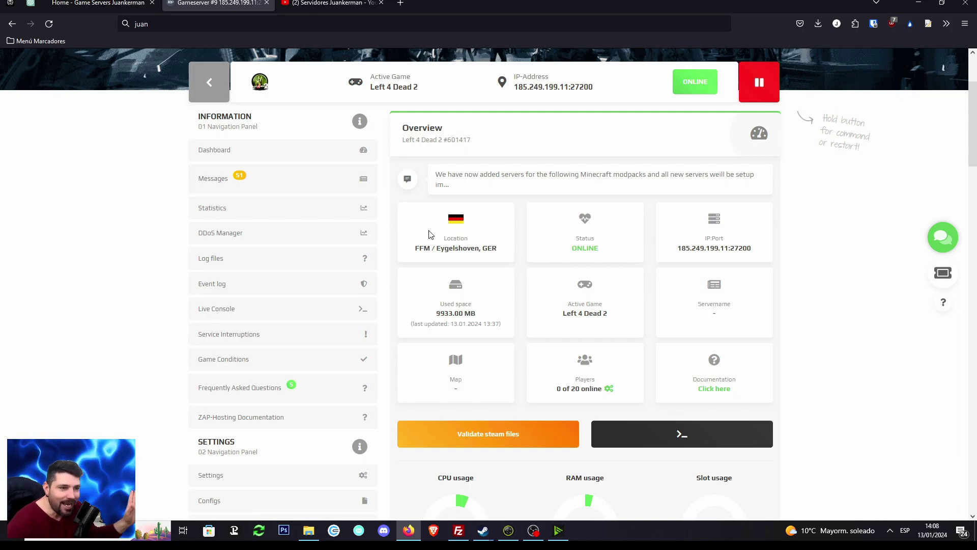
left_click(759, 82)
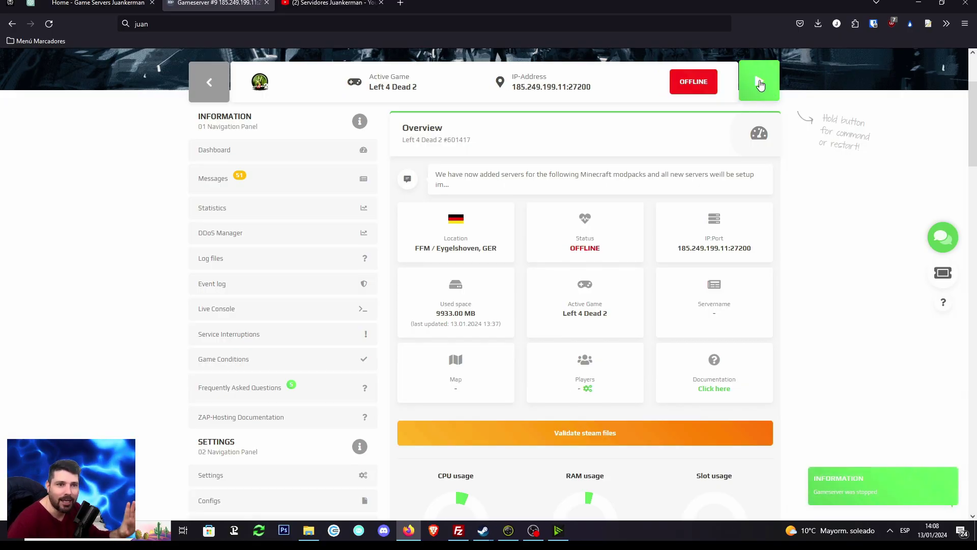
left_click(761, 87)
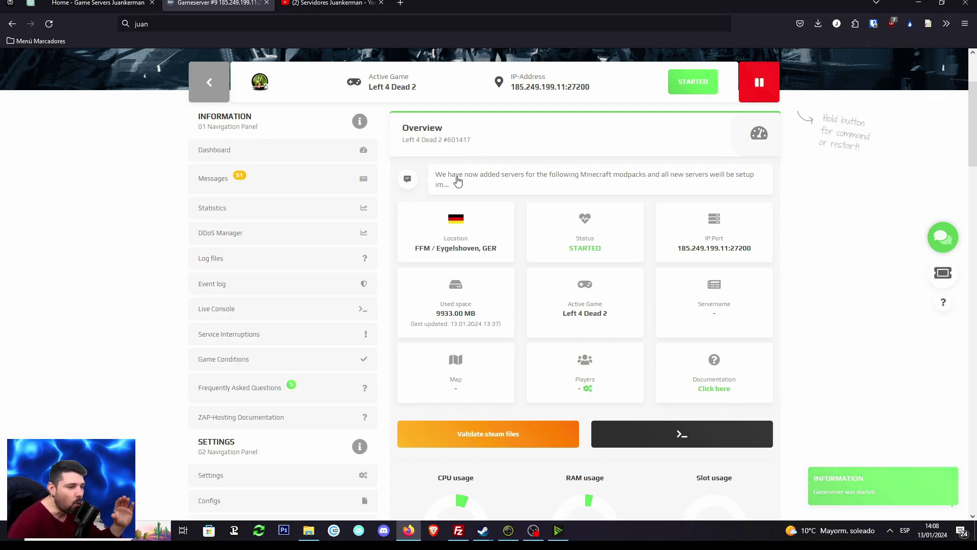
Open the gameserver's Settings page and review the automatic restart option, start map and game port.
scroll(193, 402, "down", 2)
left_click(213, 376)
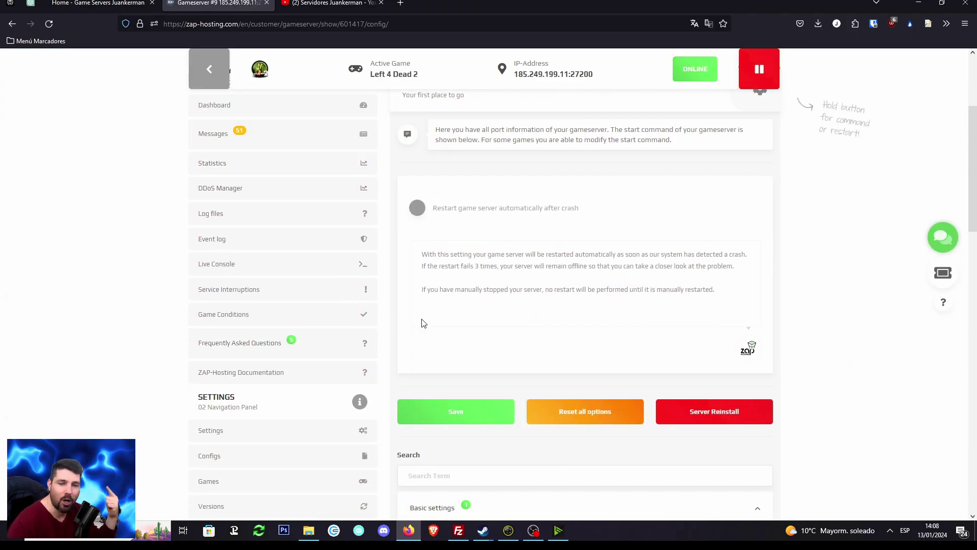
scroll(482, 308, "down", 3)
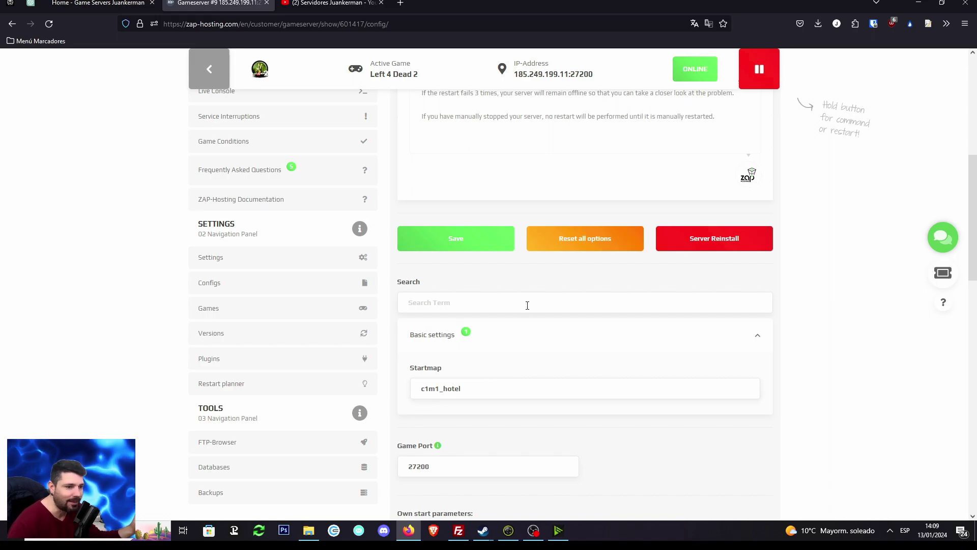
scroll(540, 295, "up", 3)
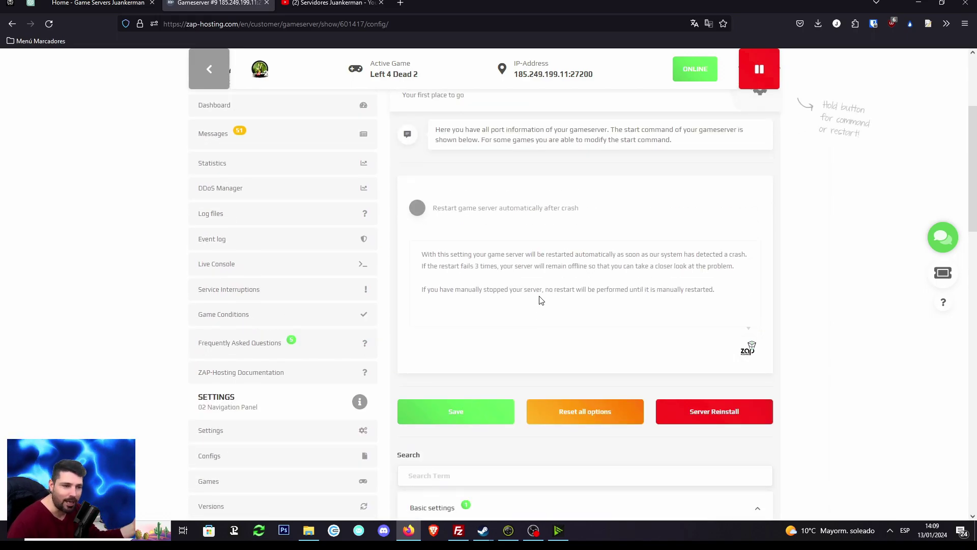
scroll(539, 315, "down", 2)
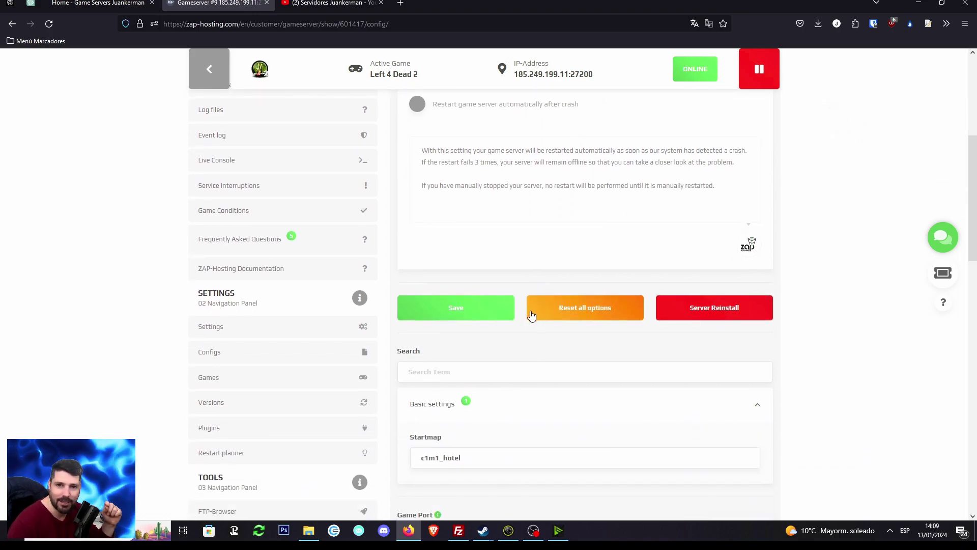
Switch to the Servidores Juankerman YouTube channel and browse its playlists.
key("ctrl+Tab")
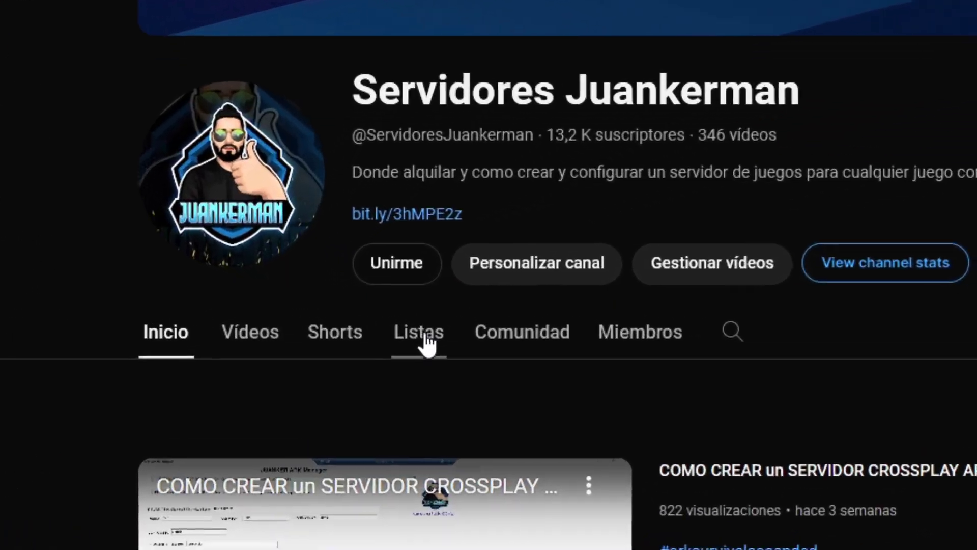
left_click(391, 332)
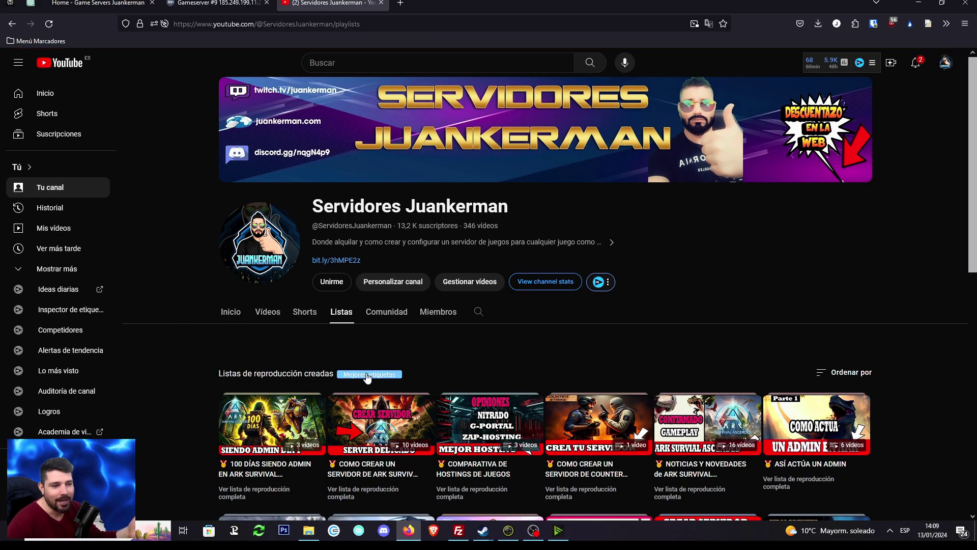
scroll(550, 369, "down", 3)
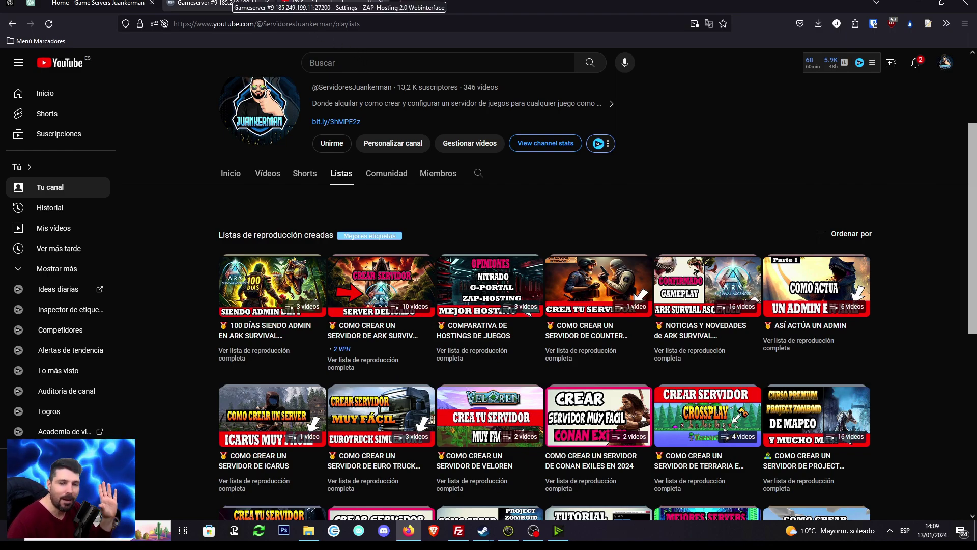
Return to the juankerman.com home page and review the discount form, the hosting links and the server section.
left_click(97, 3)
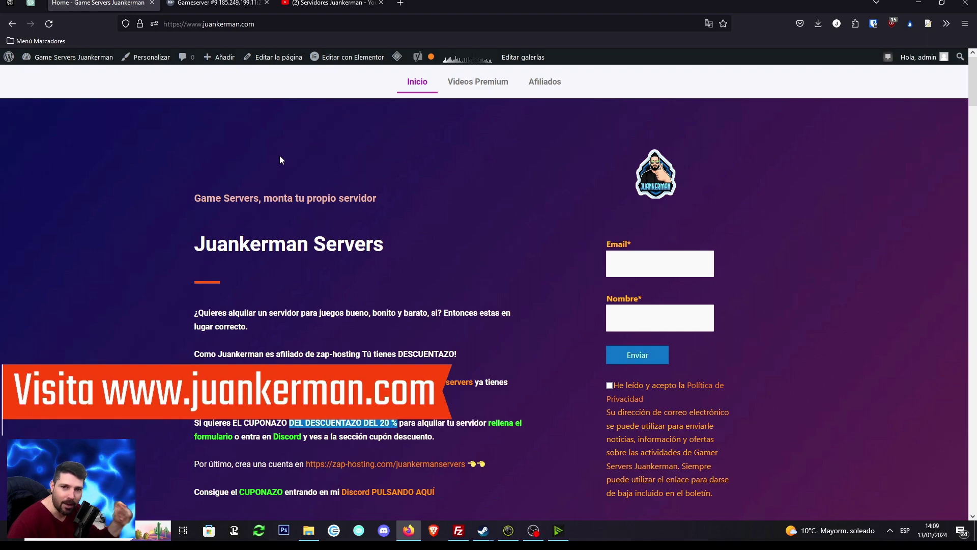
scroll(384, 295, "down", 2)
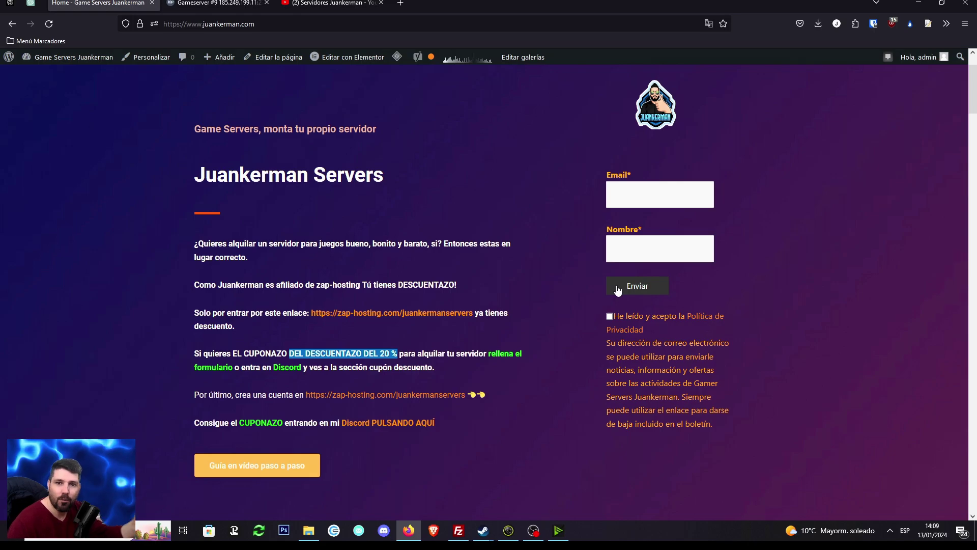
scroll(531, 364, "down", 1)
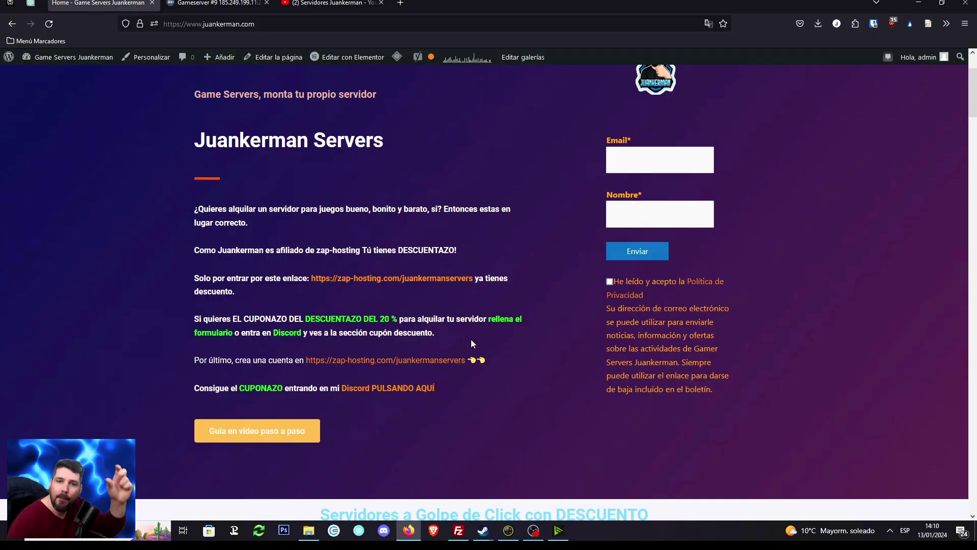
scroll(529, 239, "down", 9)
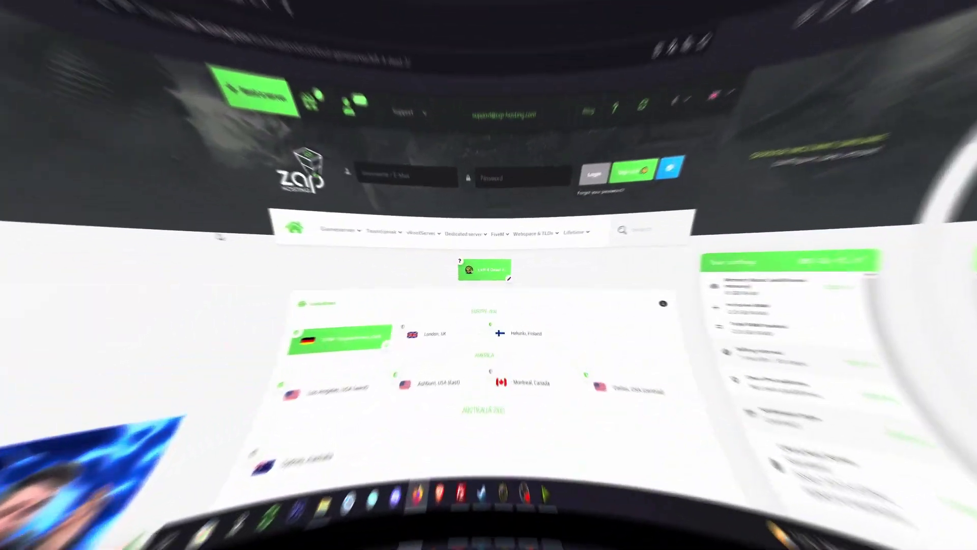
Translate the Left 4 Dead 2 order page into Spanish and restore the original text.
right_click(85, 178)
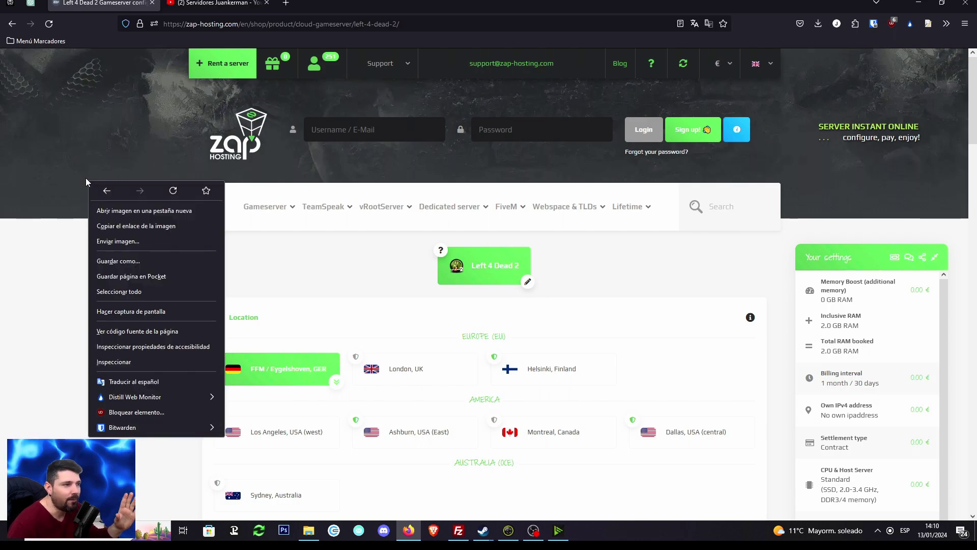
left_click(145, 380)
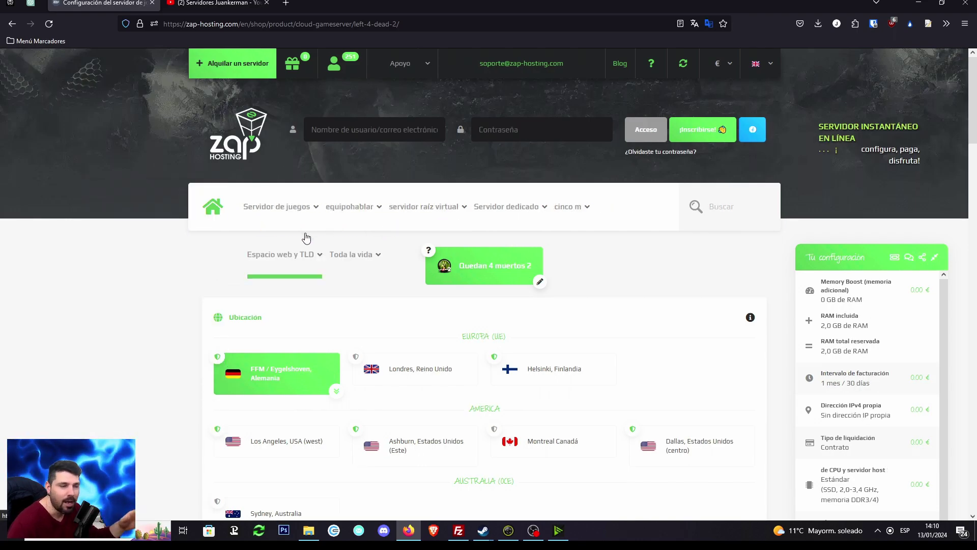
right_click(66, 179)
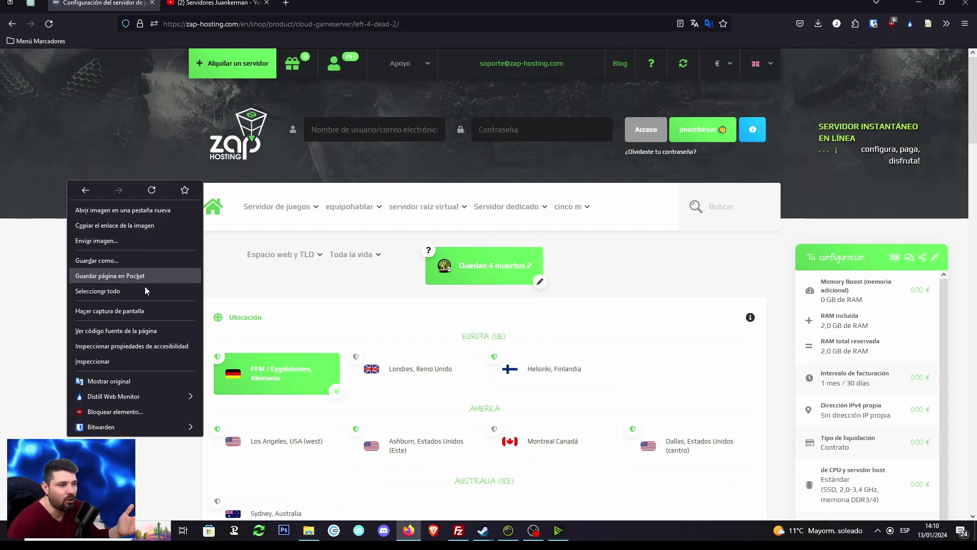
left_click(122, 362)
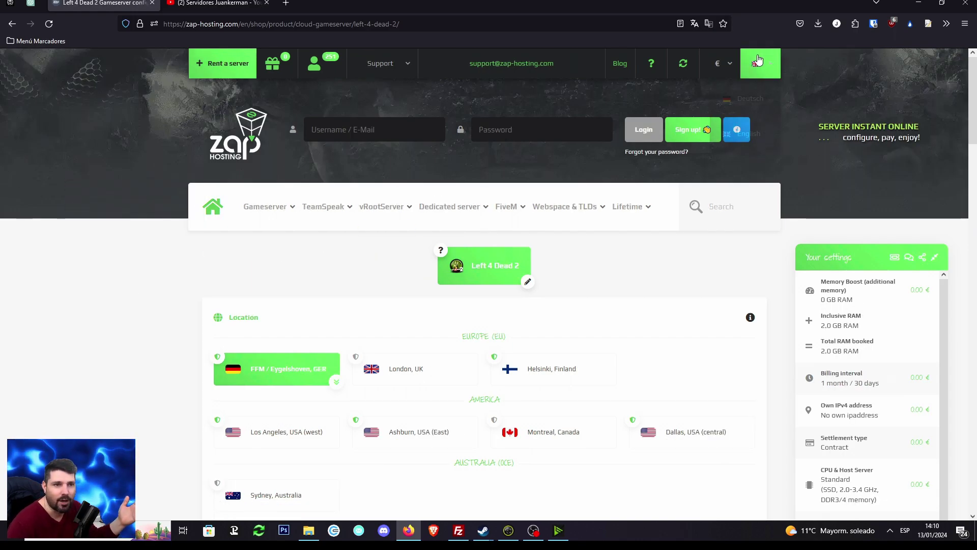
Choose English as the hosting shop's display language.
left_click(759, 63)
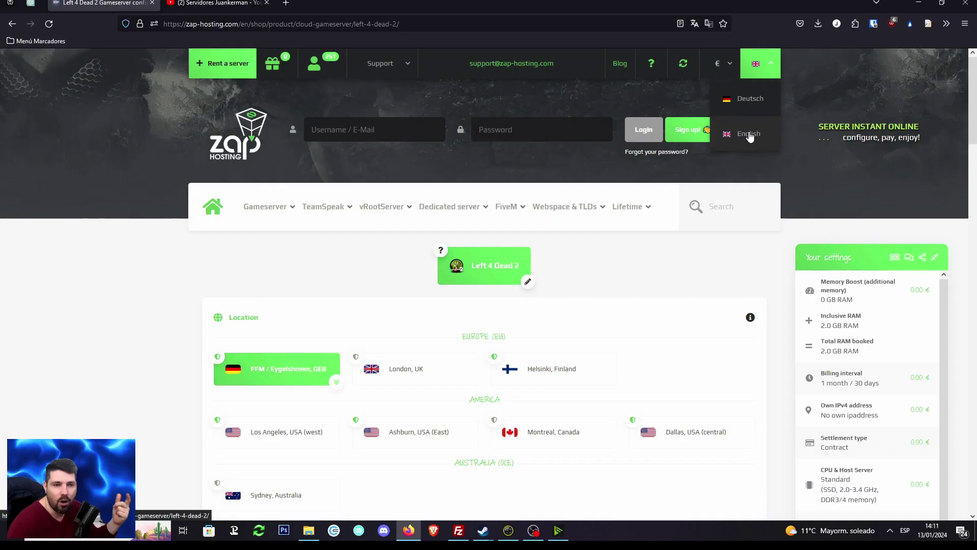
left_click(749, 134)
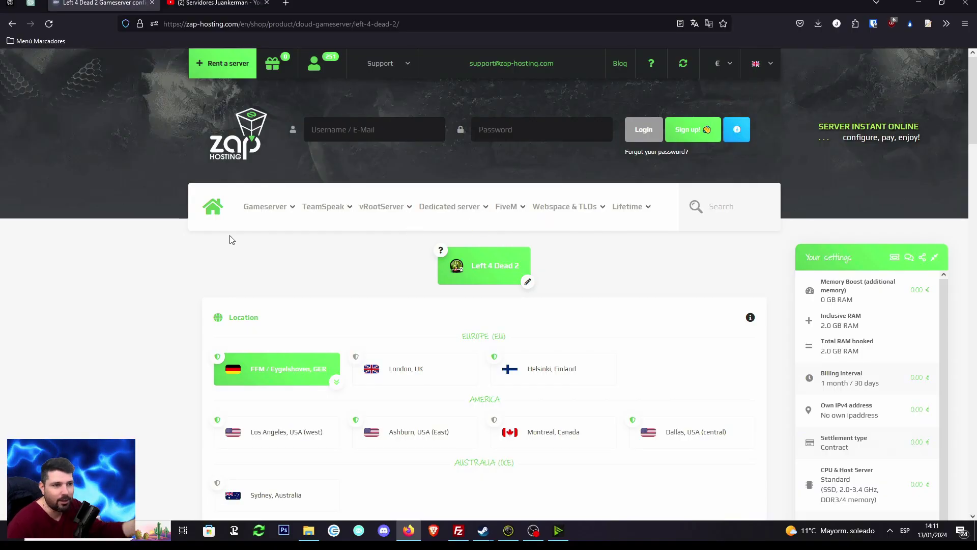
Run a ping check on the available server locations.
scroll(231, 239, "down", 2)
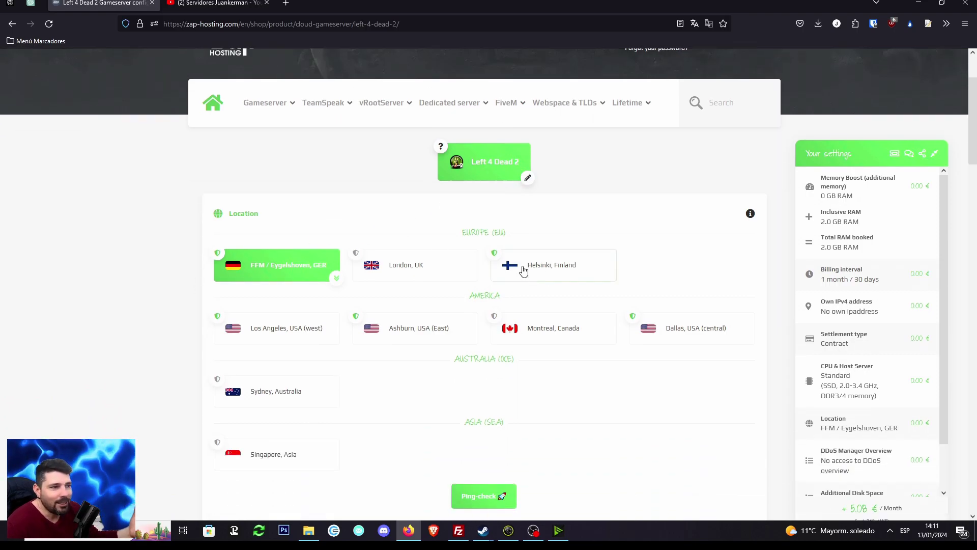
scroll(258, 232, "down", 3)
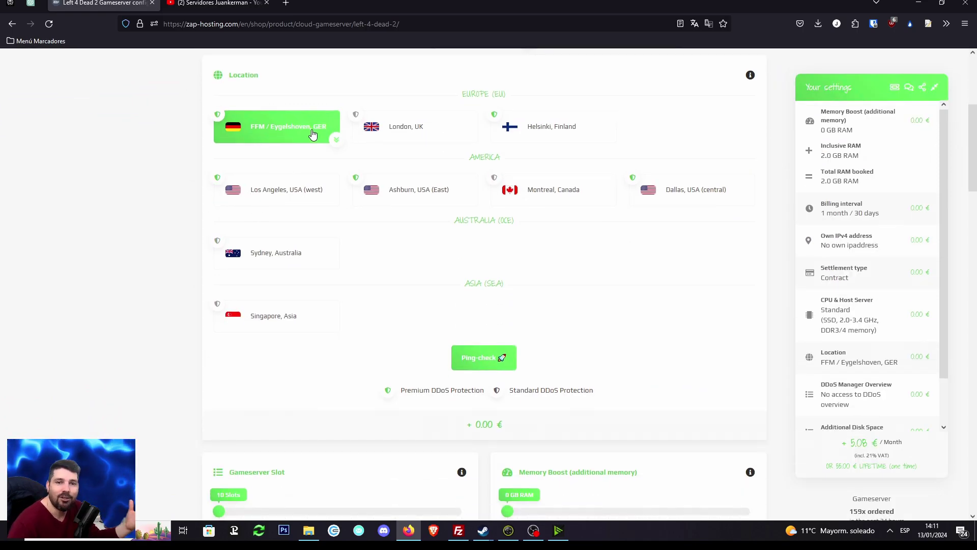
left_click(485, 359)
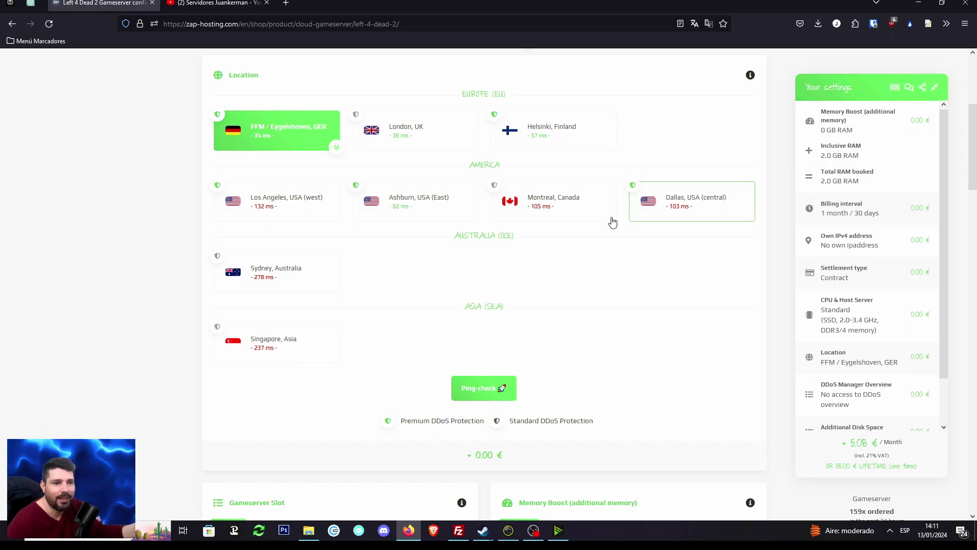
Try a Memory Boost of 2 GB RAM and reset it to 0 GB.
scroll(476, 247, "down", 3)
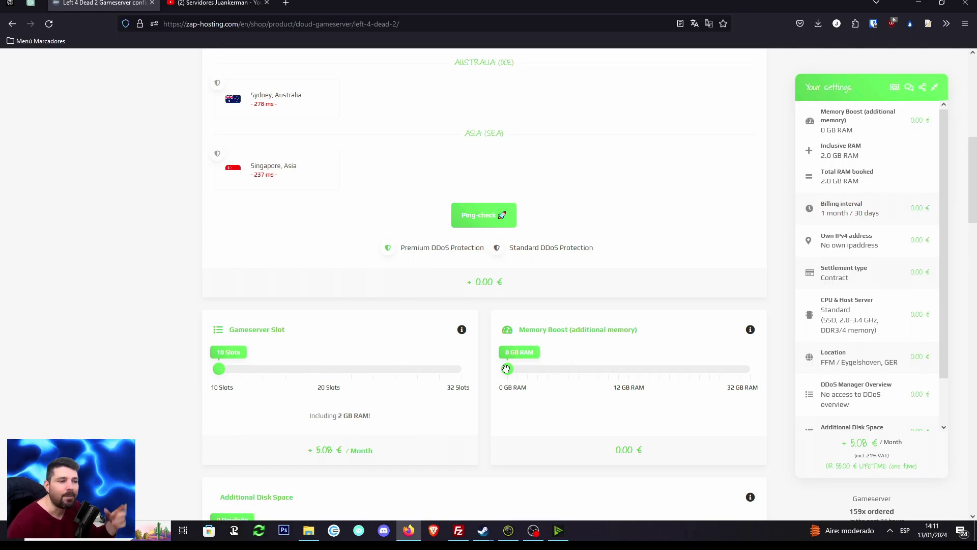
left_click_drag(510, 369, 530, 368)
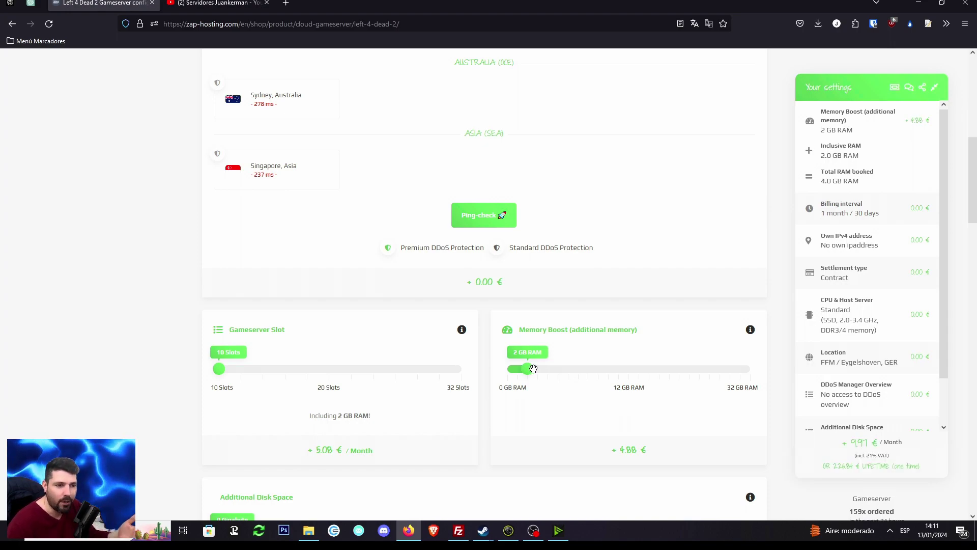
left_click_drag(530, 368, 452, 373)
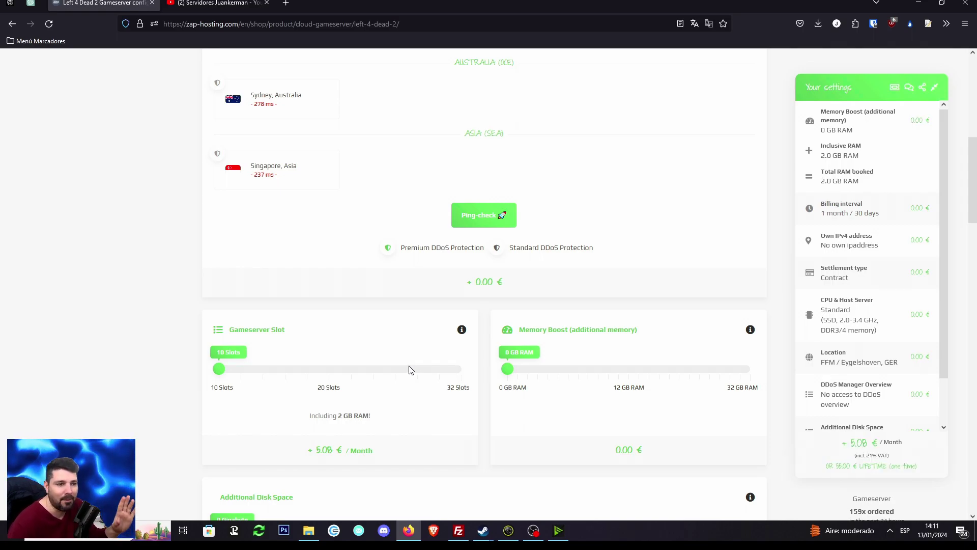
Set the server's billing interval to 7 Days (+ 20%).
scroll(265, 368, "down", 5)
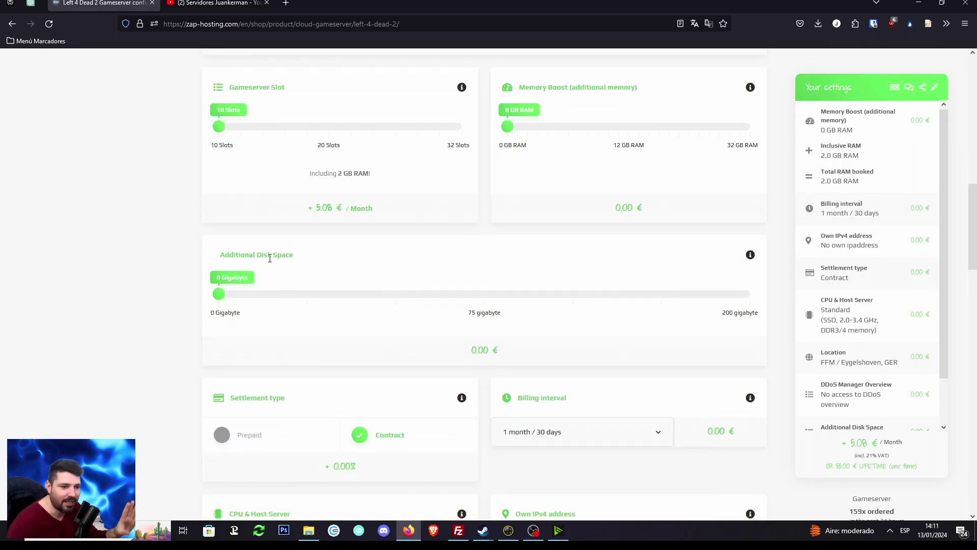
scroll(455, 374, "down", 3)
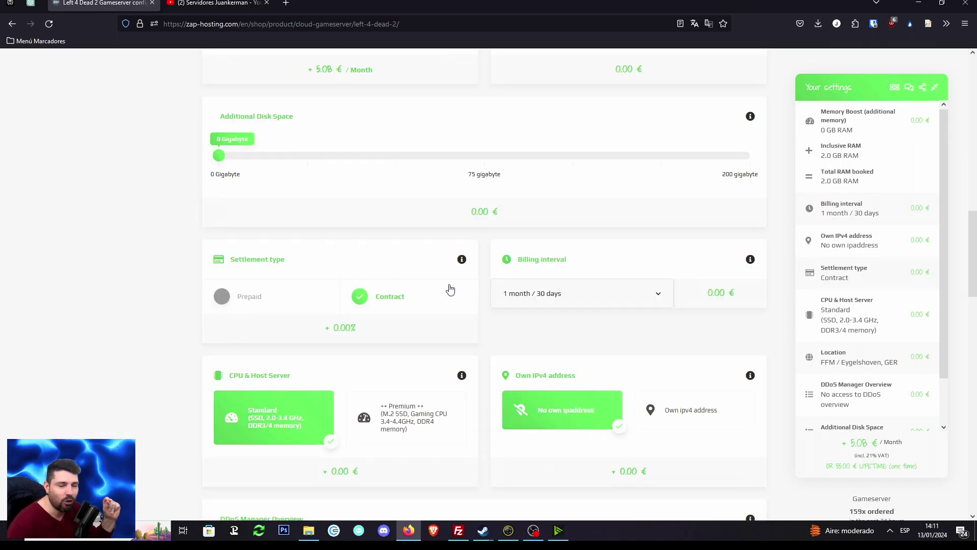
left_click(560, 299)
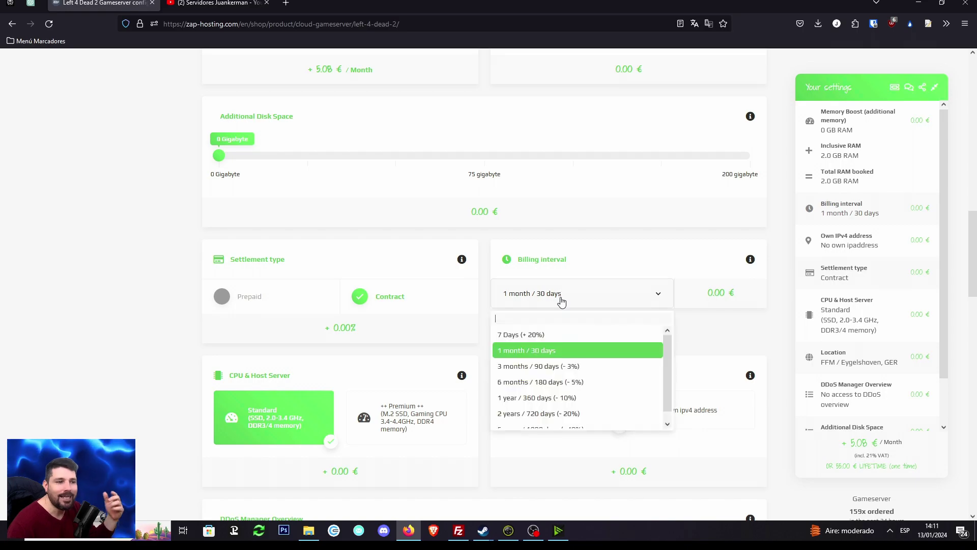
left_click(519, 335)
left_click(663, 157)
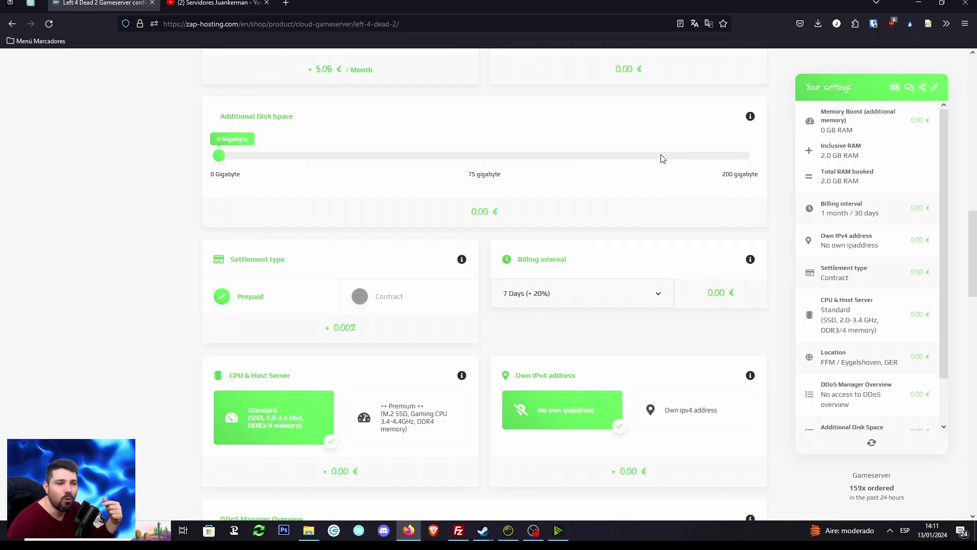
Try the 1 month / 30 days billing interval and settle on 6 months / 180 days (- 5%).
left_click(558, 289)
left_click(532, 349)
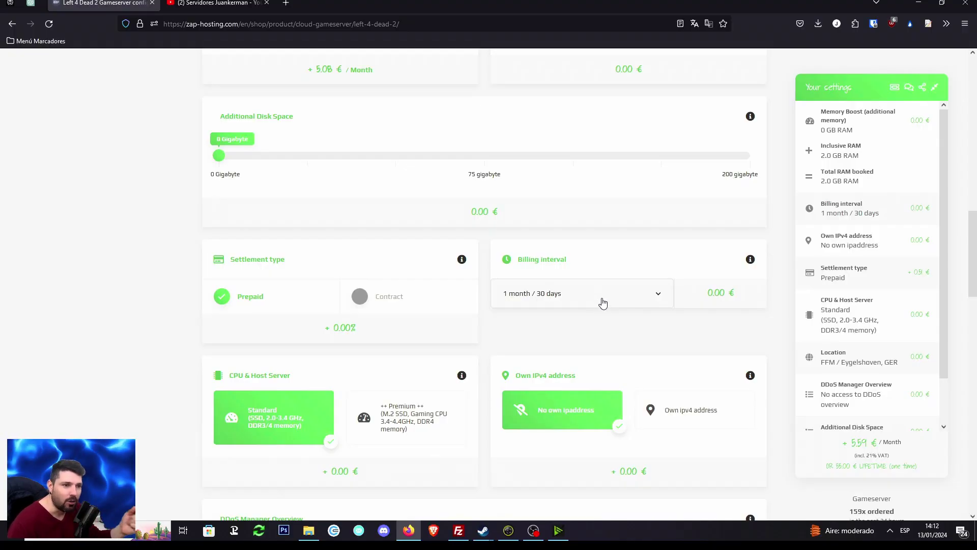
left_click(603, 302)
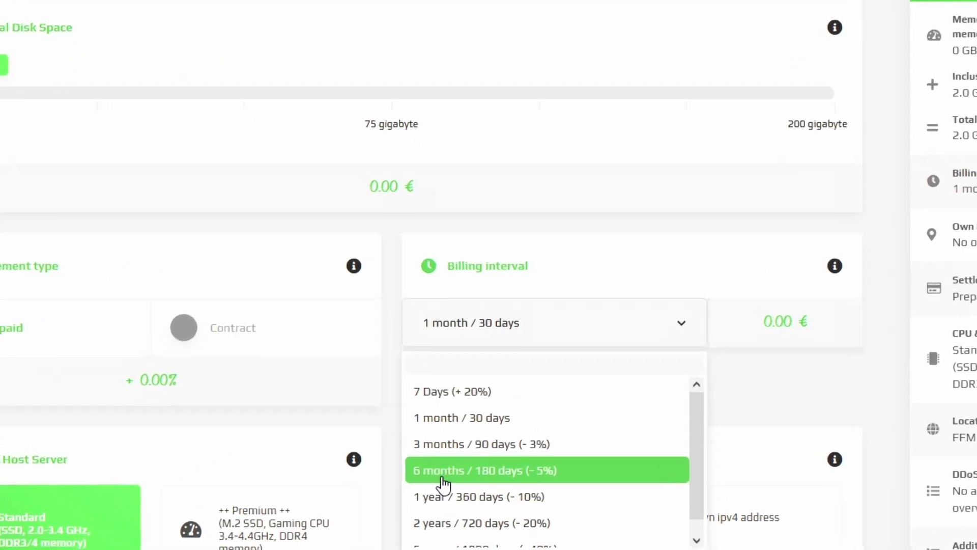
left_click(517, 382)
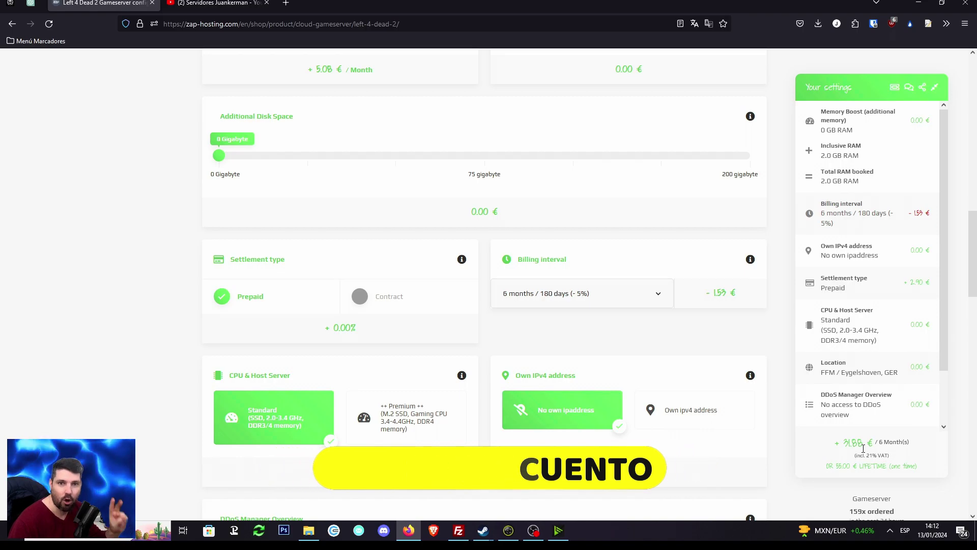
Set the server's billing interval to 1 month / 30 days.
left_click(593, 299)
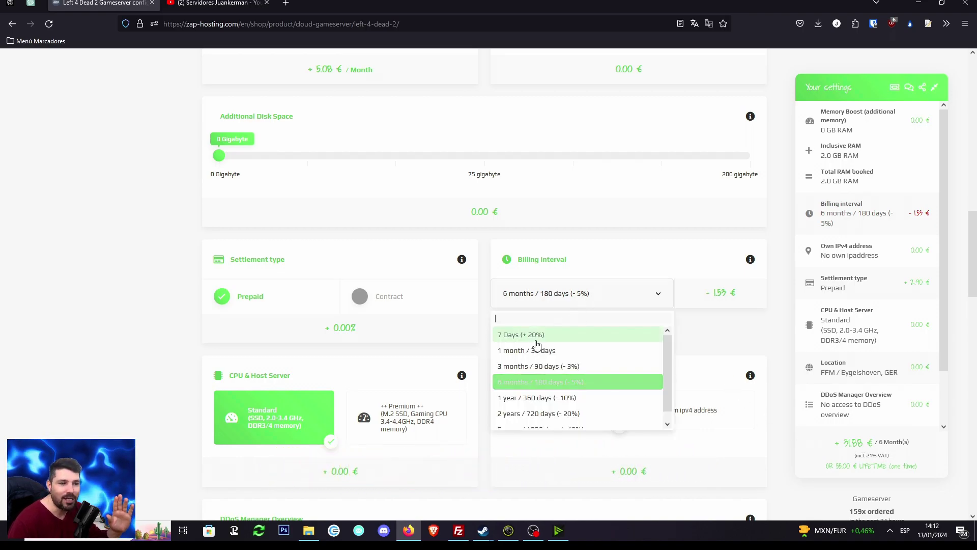
left_click(526, 351)
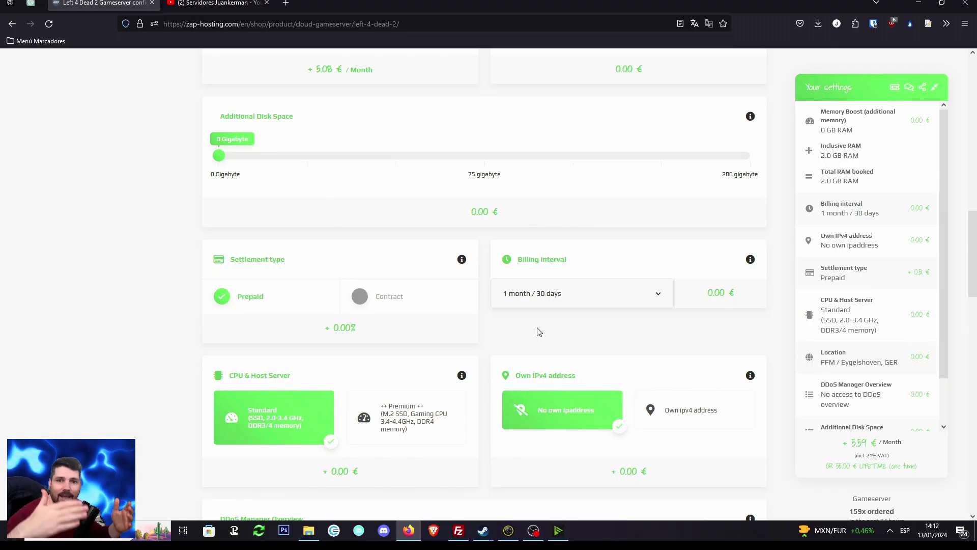
left_click(578, 295)
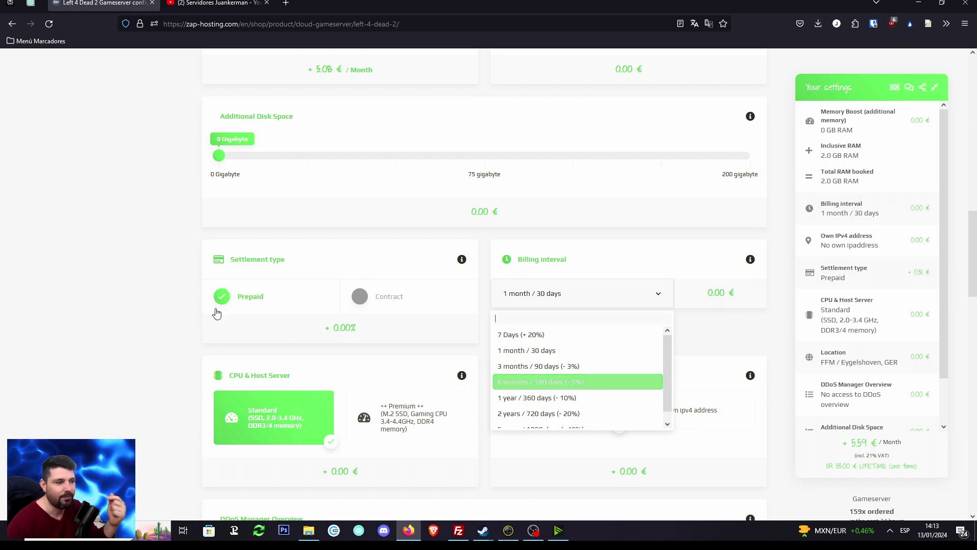
left_click(152, 285)
Select PayPal as the payment method and agree to the general terms and conditions and the privacy policy.
scroll(340, 267, "down", 9)
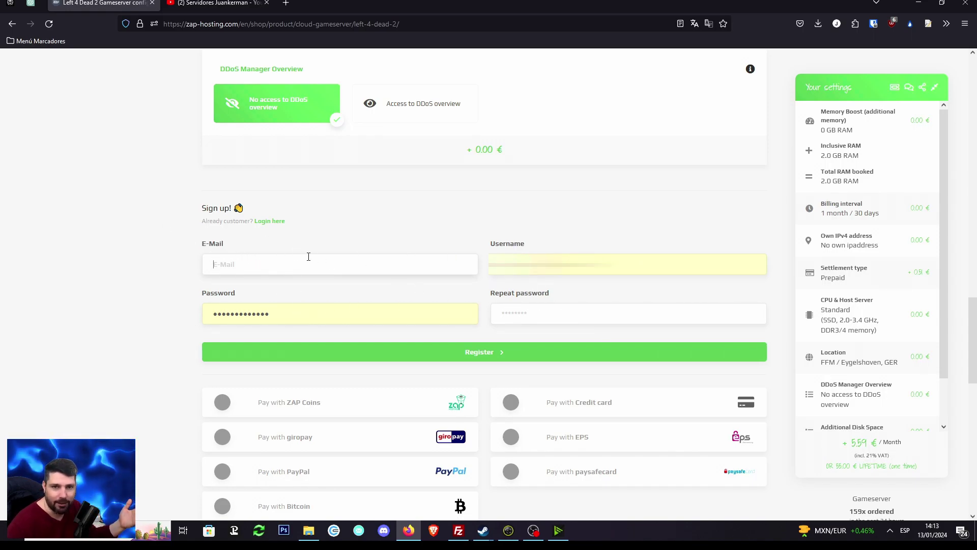
scroll(408, 268, "down", 3)
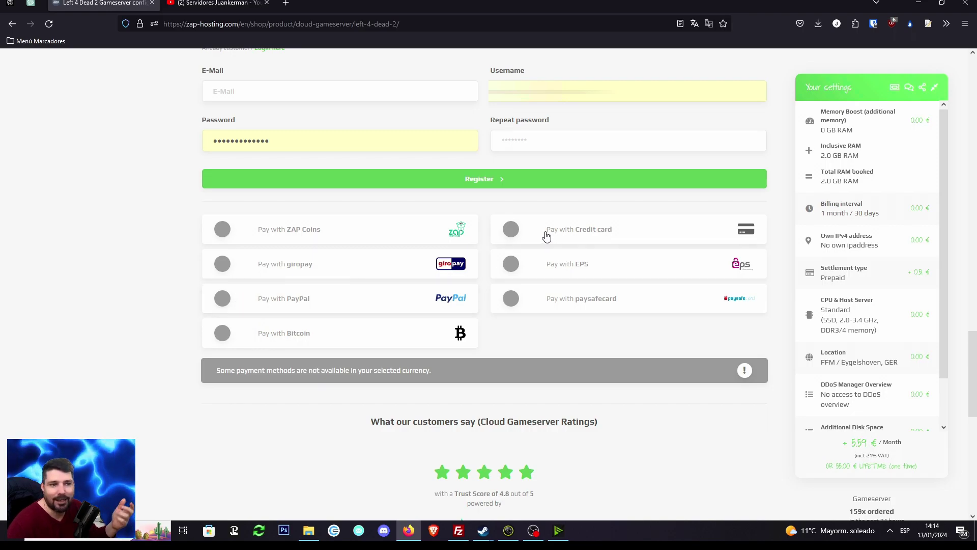
left_click(254, 294)
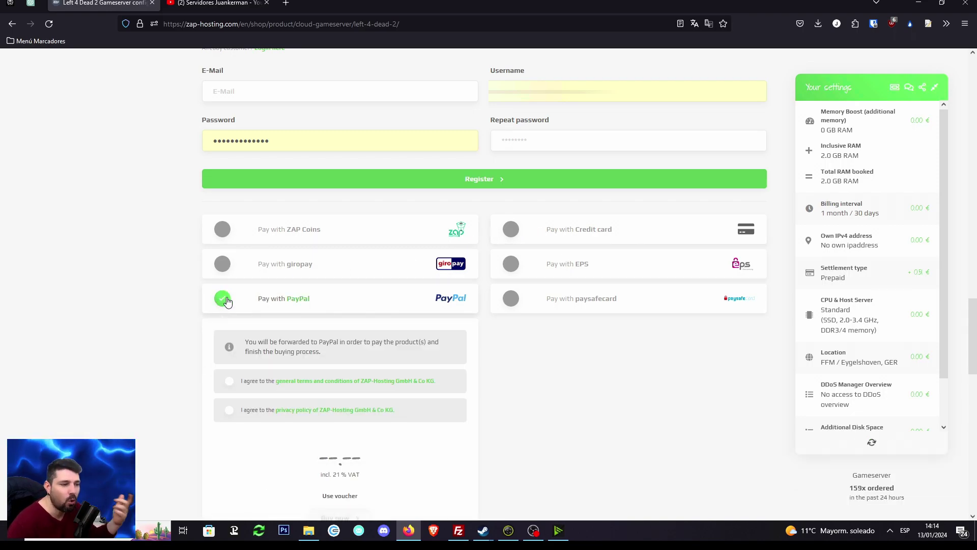
left_click(229, 381)
left_click(229, 410)
Open the voucher code entry in the PayPal order summary.
scroll(311, 337, "down", 2)
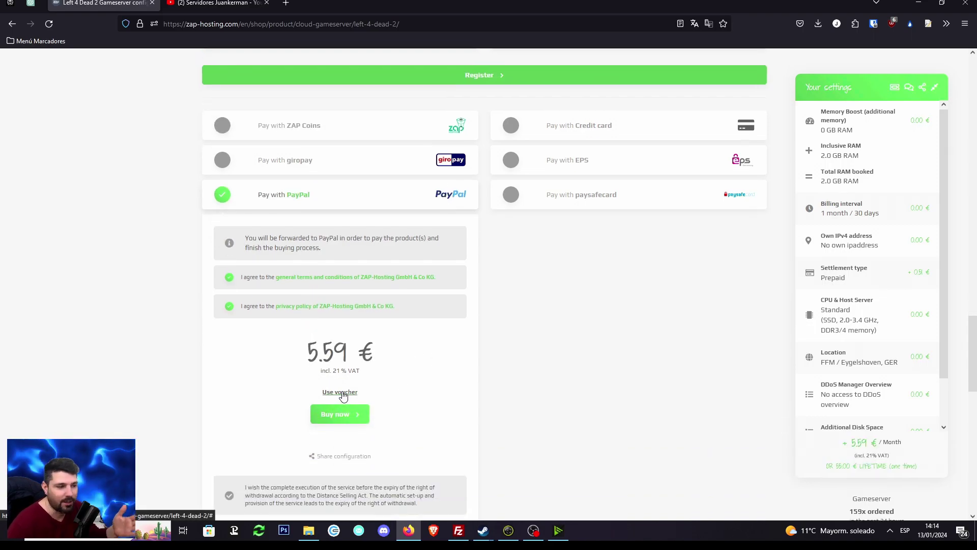
left_click(342, 393)
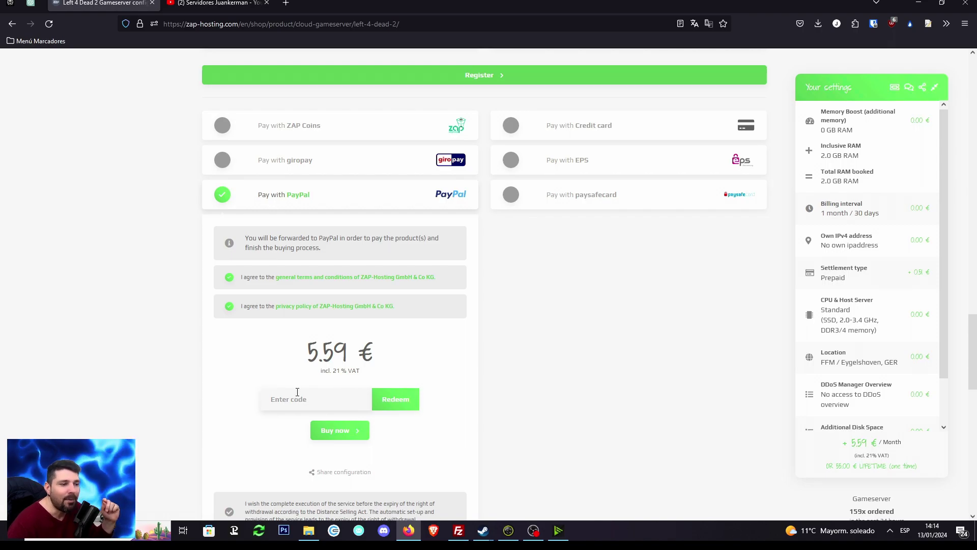
Open the juankerman.com home page in a new browser tab.
left_click(286, 3)
type("jjuanke")
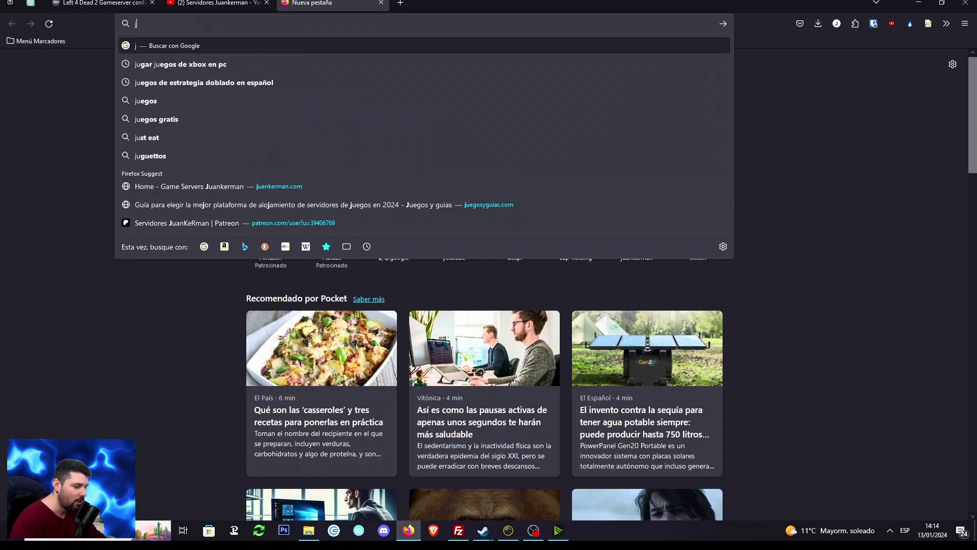
key("BackSpace")
key("BackSpace")
key("BackSpace")
key("BackSpace")
key("BackSpace")
key("BackSpace")
type("uankerm")
key("Return")
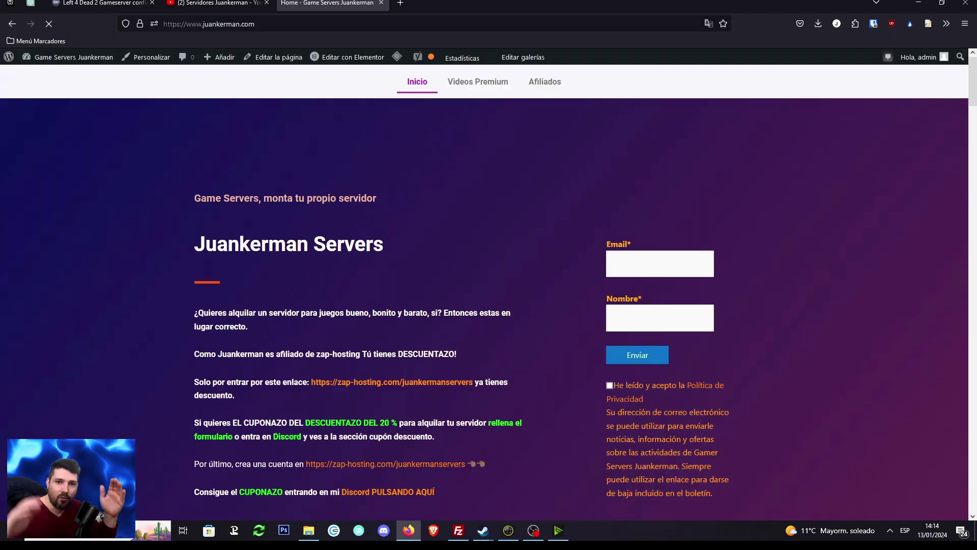
Look through the home page for the discount coupon form, the Discord link and the discounted game servers.
scroll(619, 326, "down", 2)
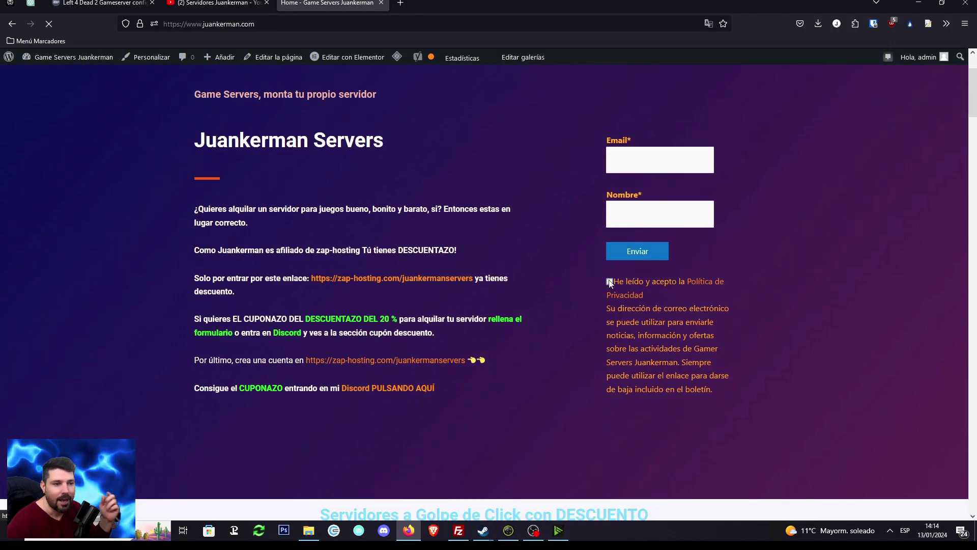
scroll(531, 227, "down", 9)
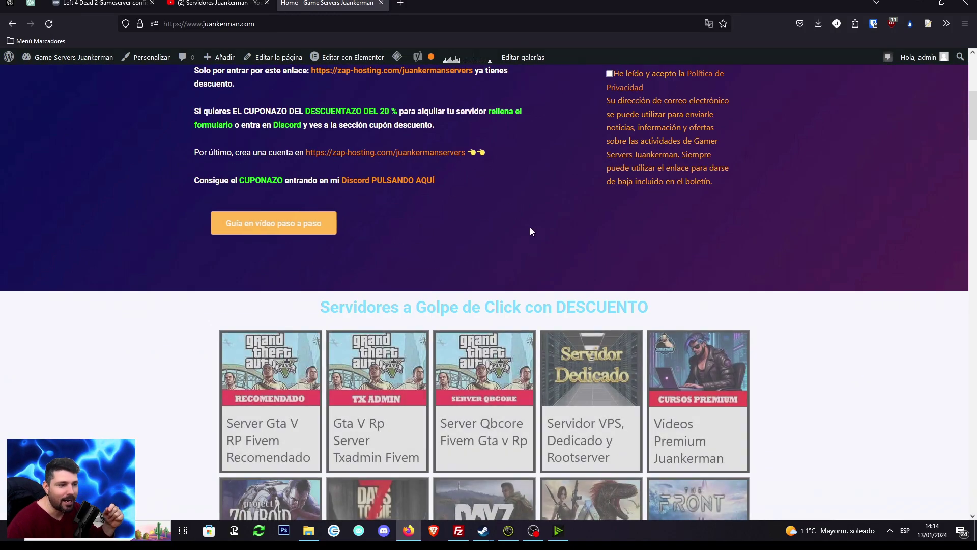
scroll(392, 152, "up", 4)
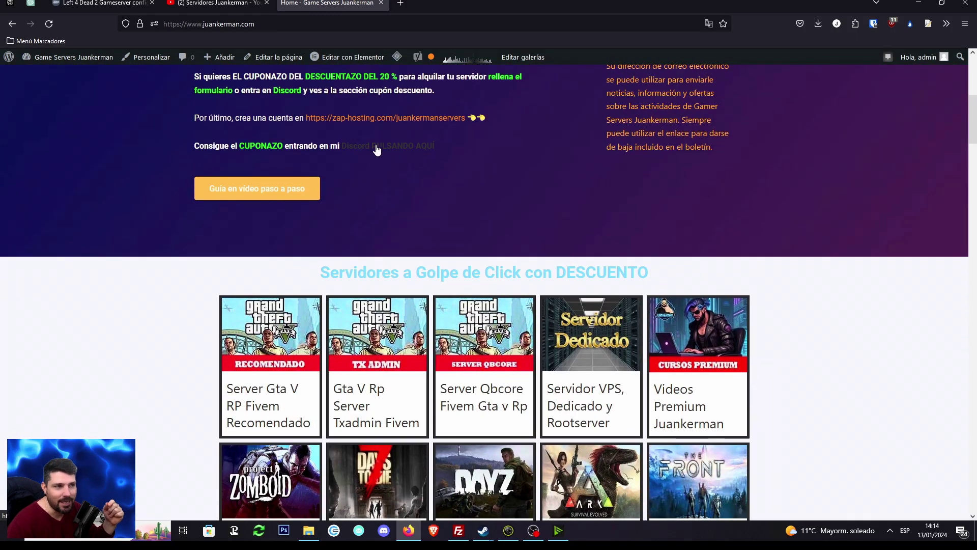
scroll(375, 151, "down", 1)
Switch to the Servidores Juankerman YouTube channel and view its banner with the website and Discord links.
scroll(395, 193, "up", 2)
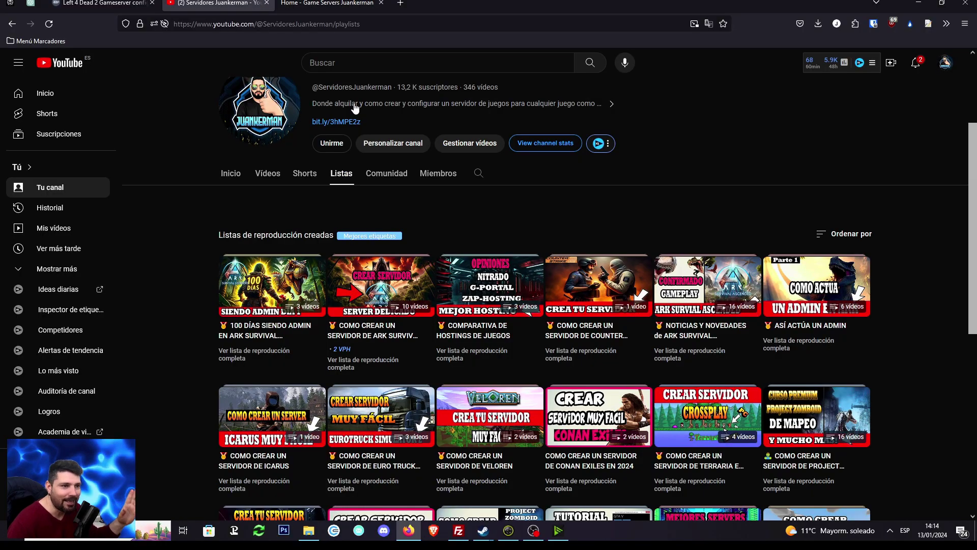
scroll(349, 101, "up", 3)
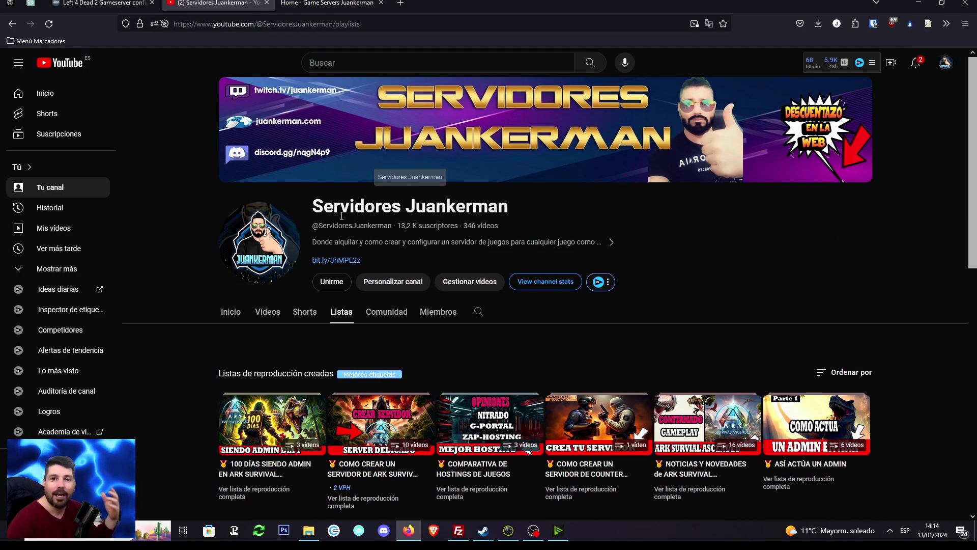